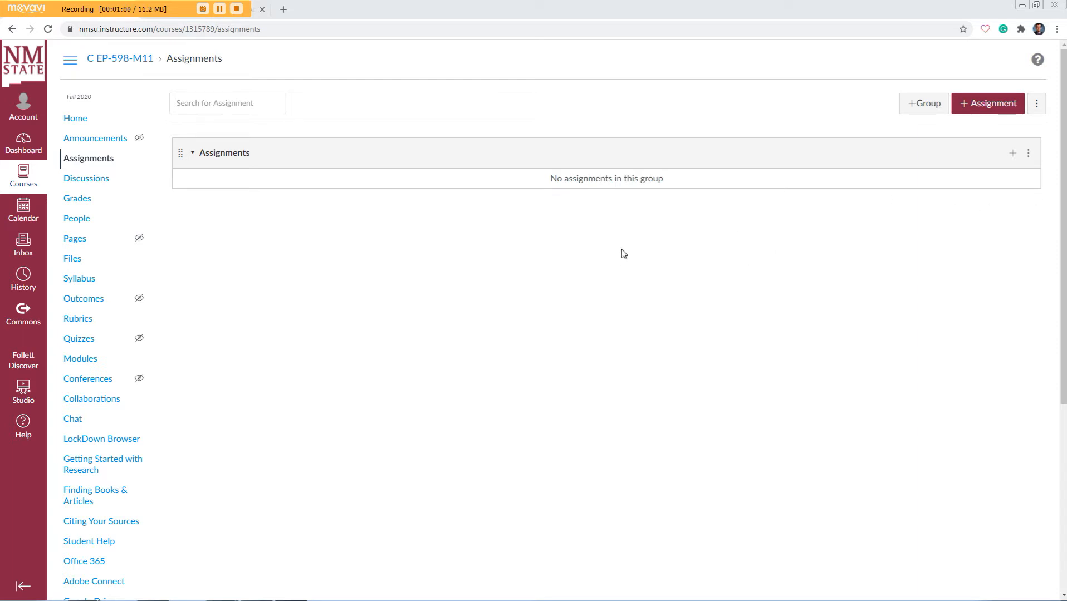
Step: Create a new assignment in the course and name it "CEP 598 Enroll in Tevera (MA-CMHC)"
click(973, 109)
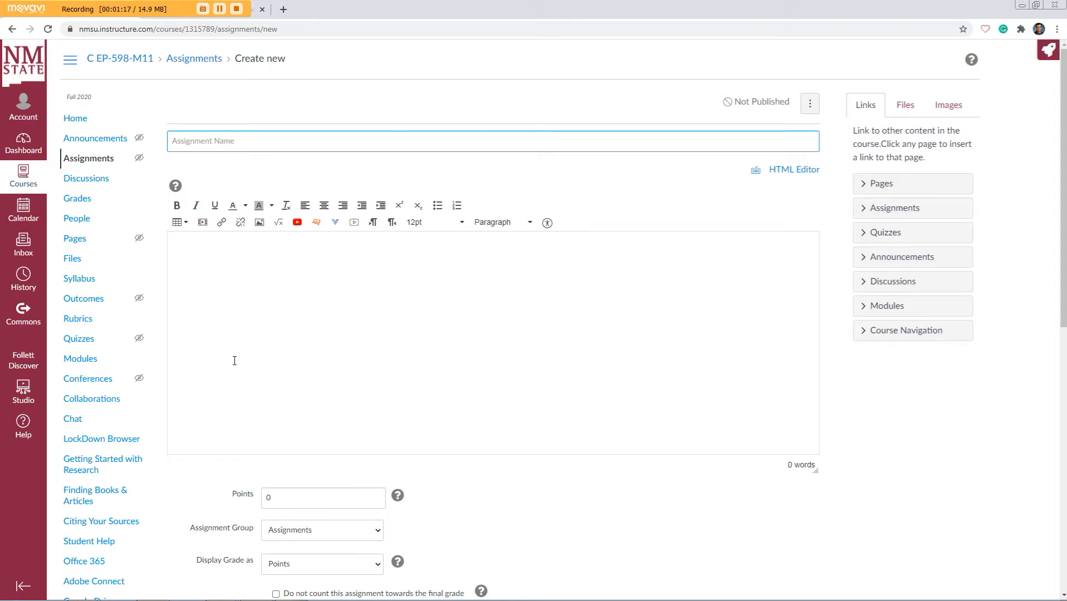
right_click(212, 141)
click(245, 212)
drag(171, 141, 203, 140)
click(207, 141)
drag(259, 141, 310, 142)
click(321, 141)
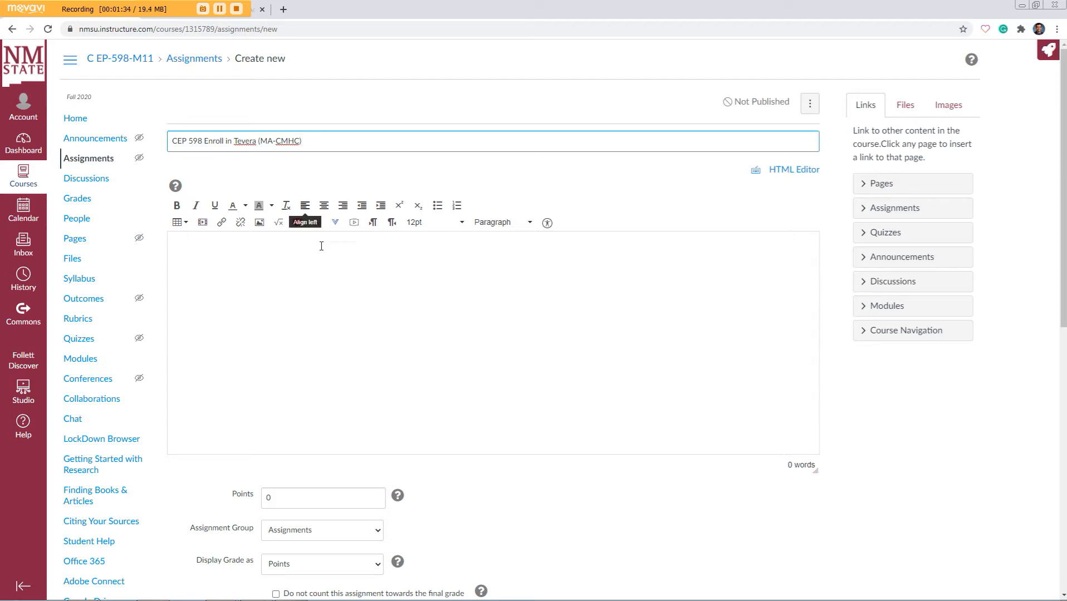
Step: Try the No Submission and Online options as the assignment's submission type
scroll(331, 261, down, 5)
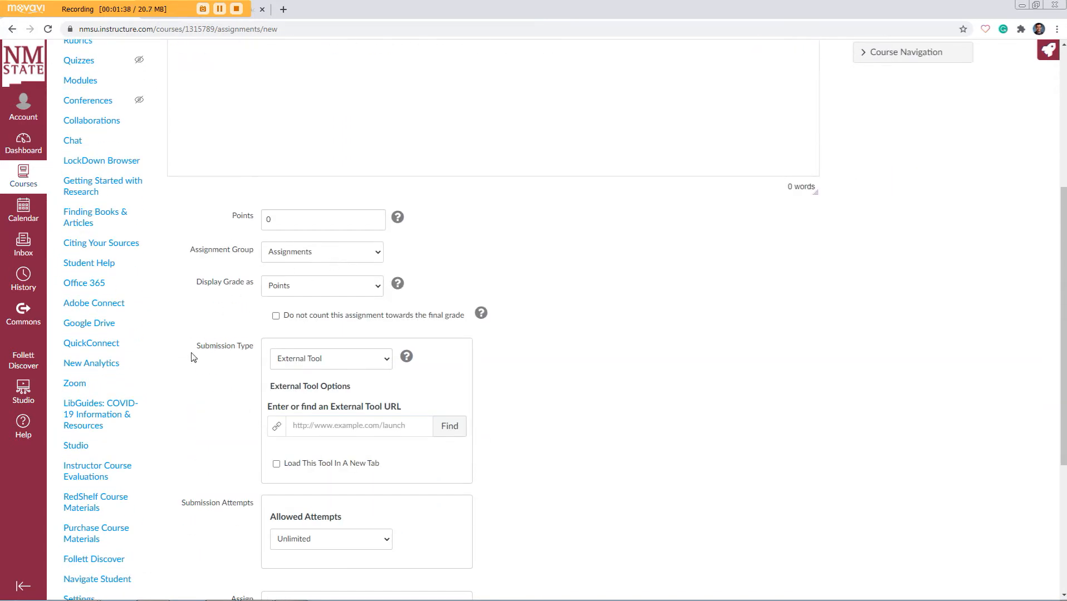
click(372, 365)
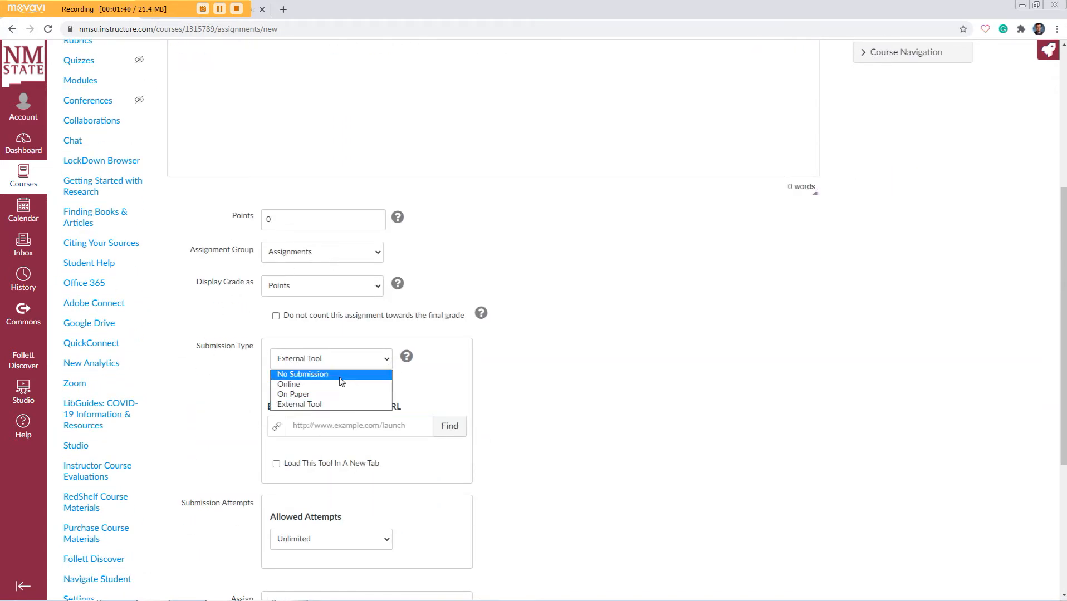
click(339, 372)
click(386, 365)
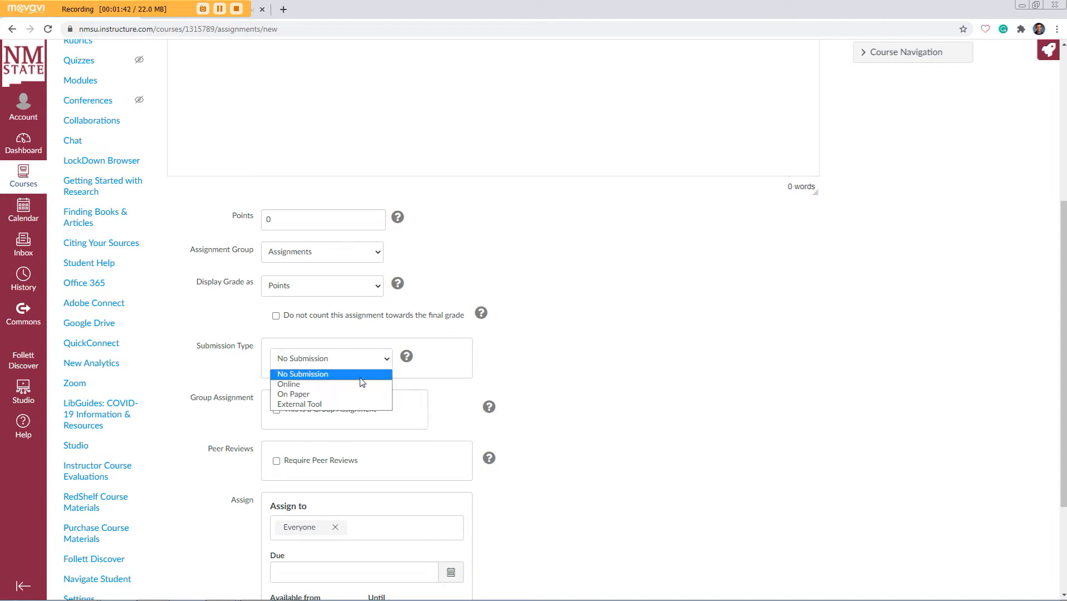
click(362, 382)
Step: Set the assignment's submission type to External Tool
scroll(641, 393, down, 2)
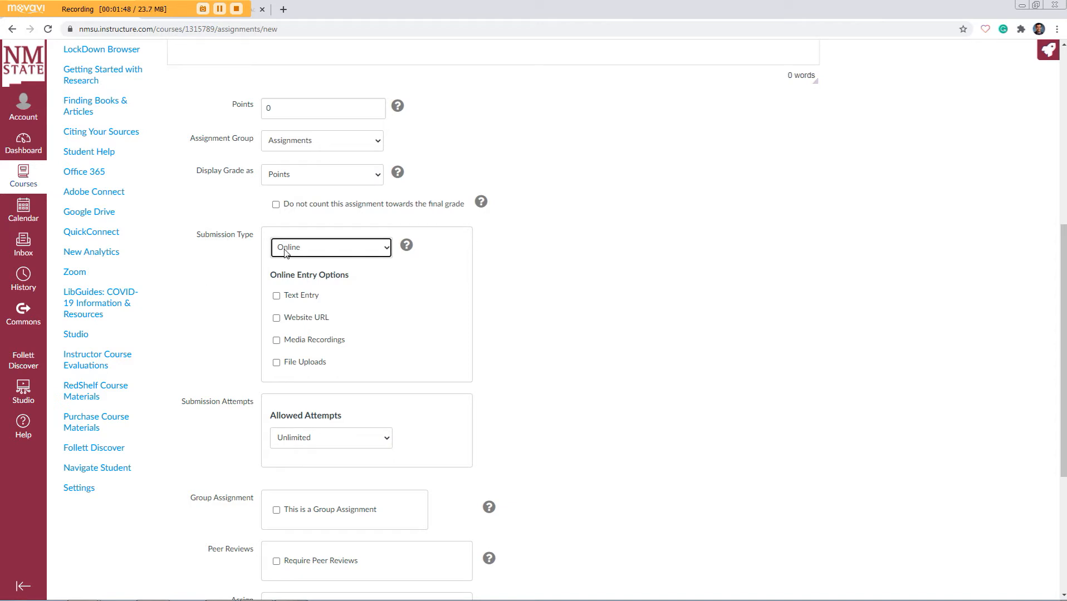
click(388, 254)
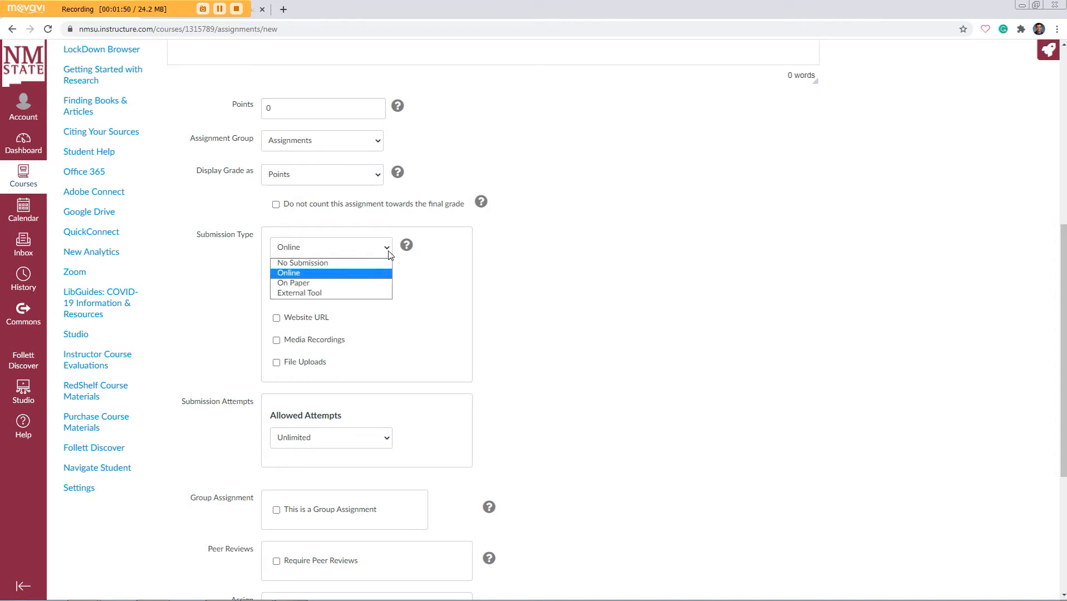
click(363, 293)
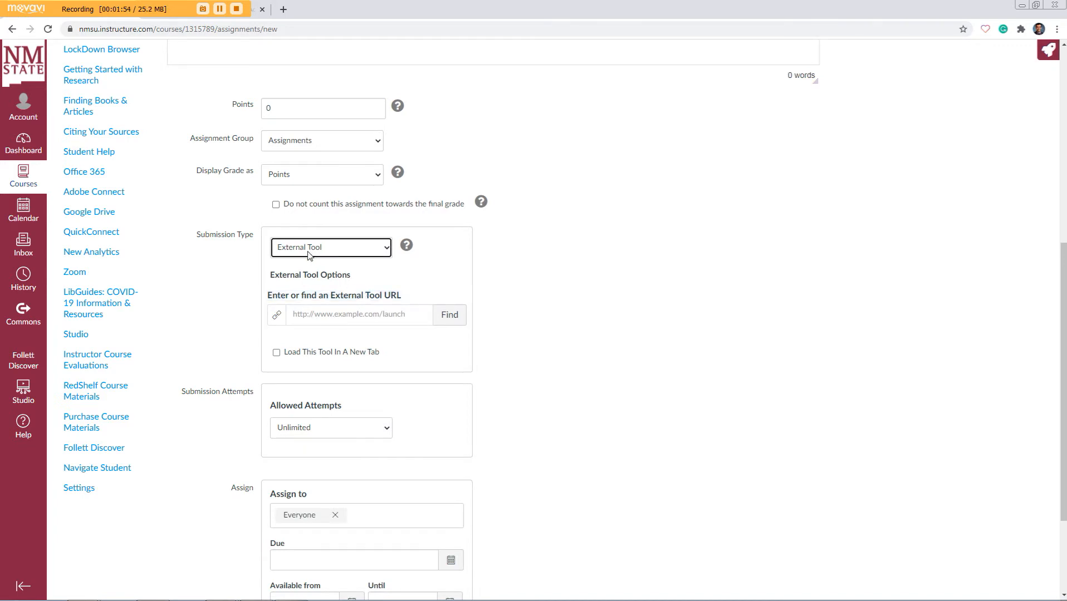
Step: Find and select Tevera-CMHC as the assignment's external tool, and save and publish the assignment
click(455, 321)
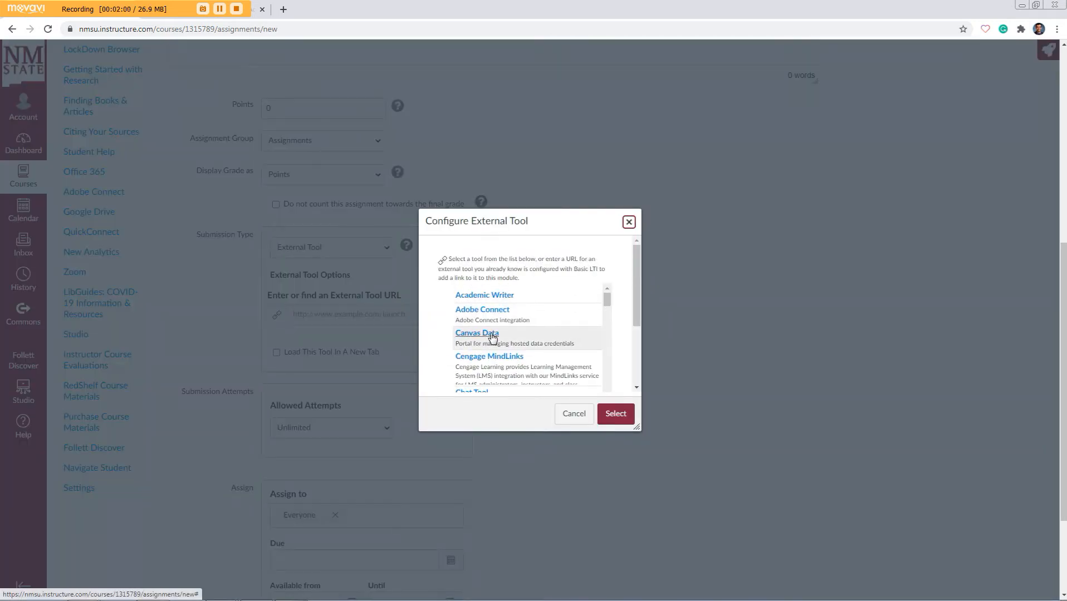
scroll(489, 336, down, 4)
scroll(493, 336, down, 5)
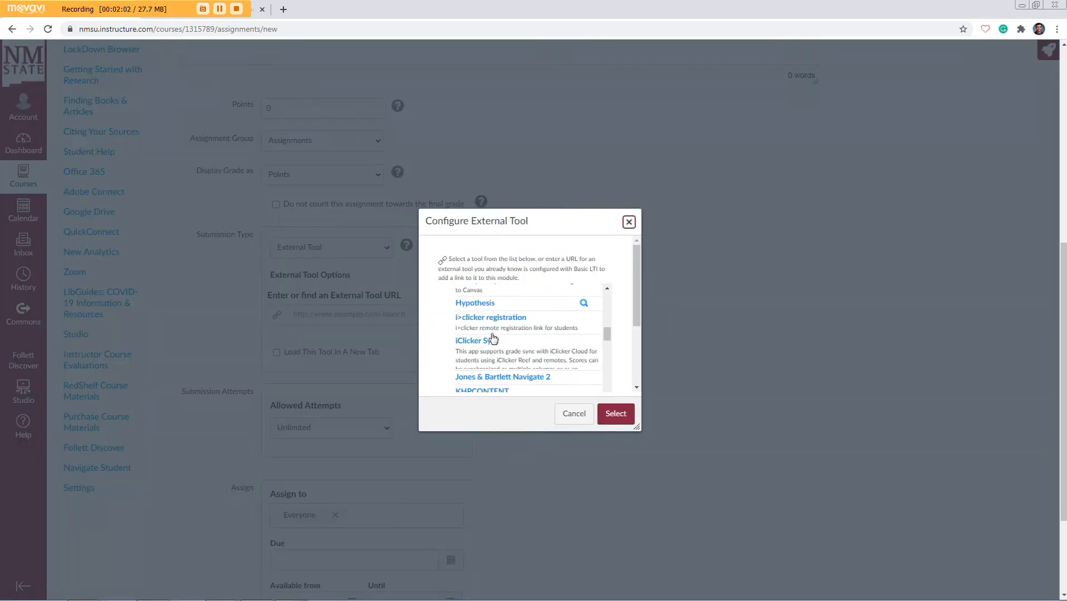
scroll(493, 338, down, 10)
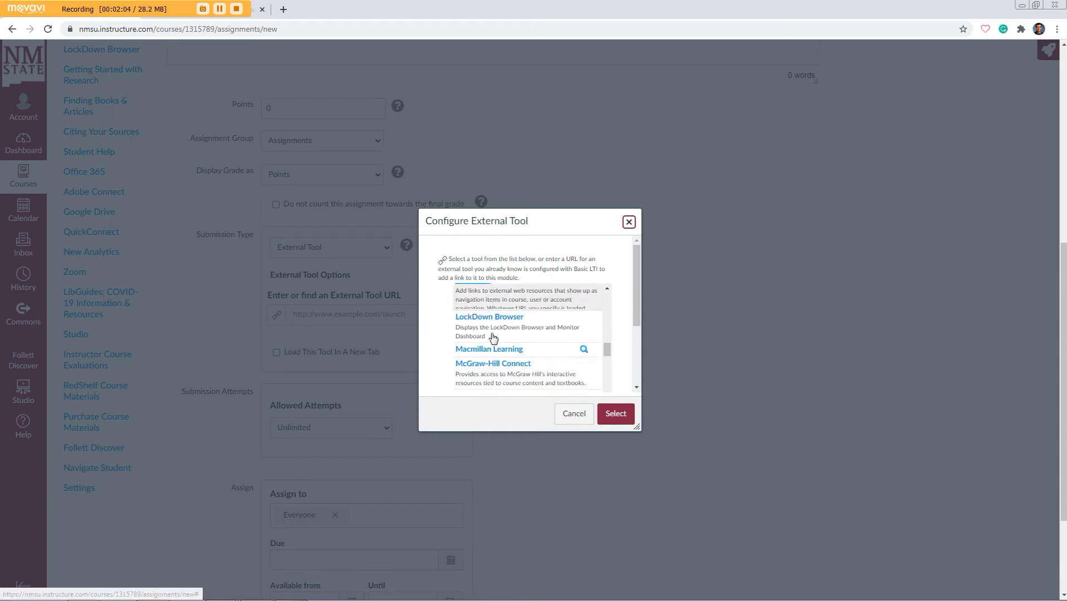
scroll(511, 338, down, 10)
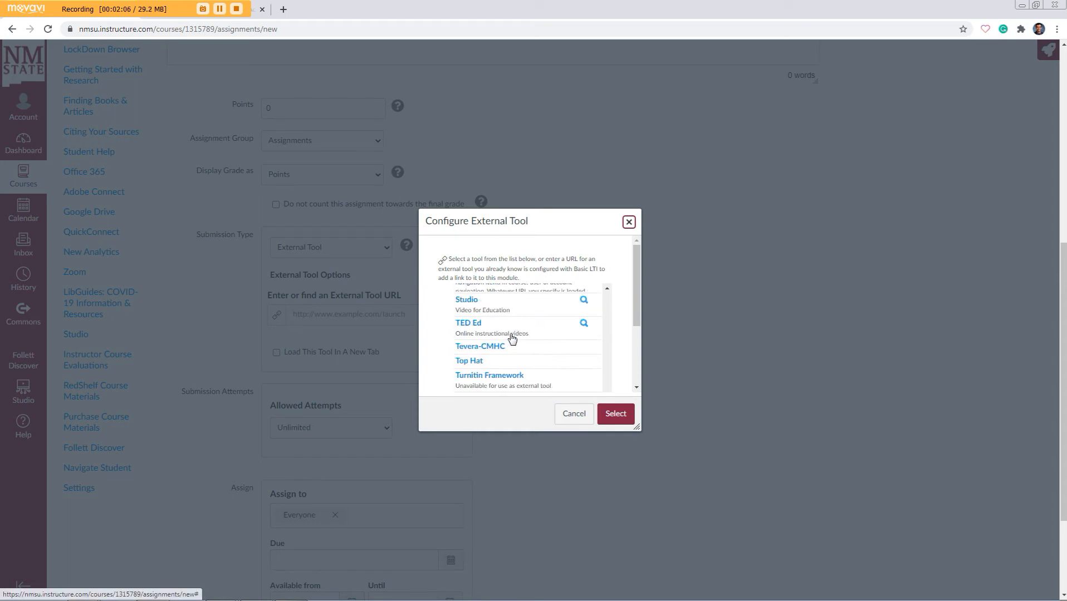
scroll(512, 338, down, 2)
scroll(512, 339, up, 6)
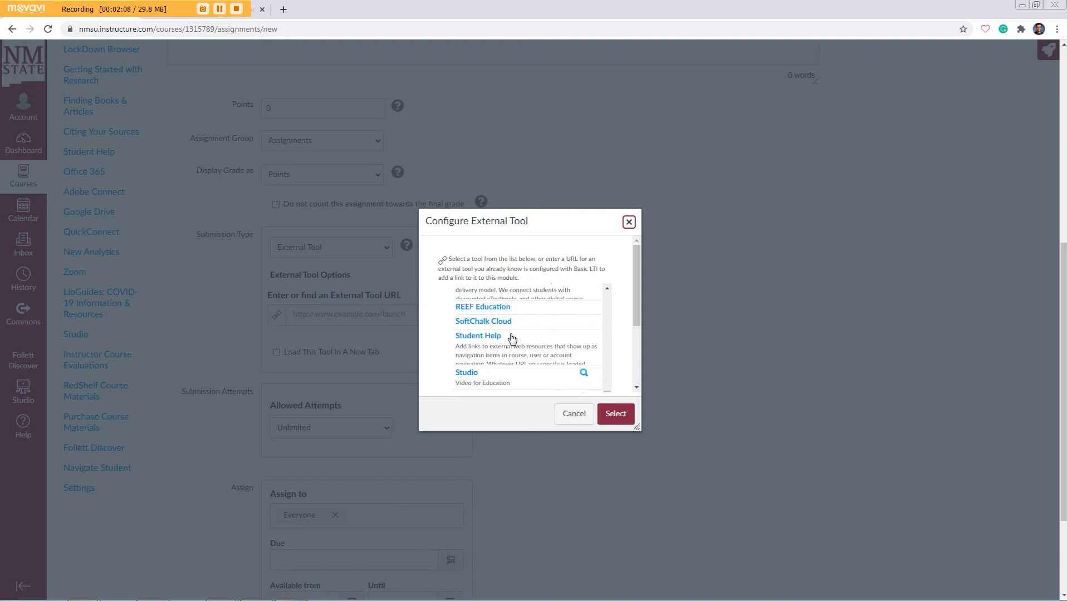
scroll(512, 338, down, 3)
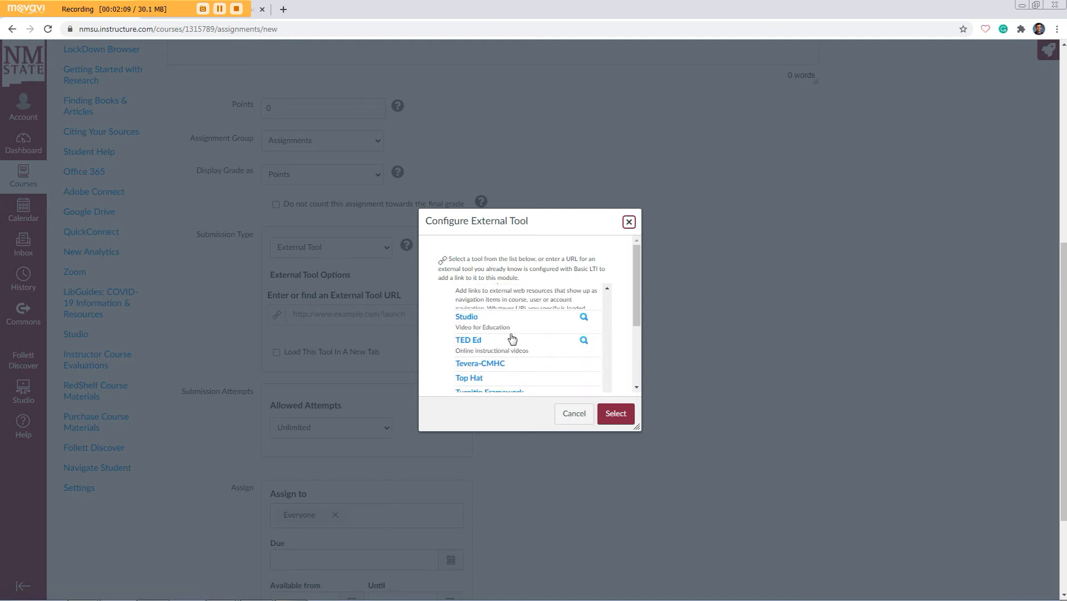
click(496, 370)
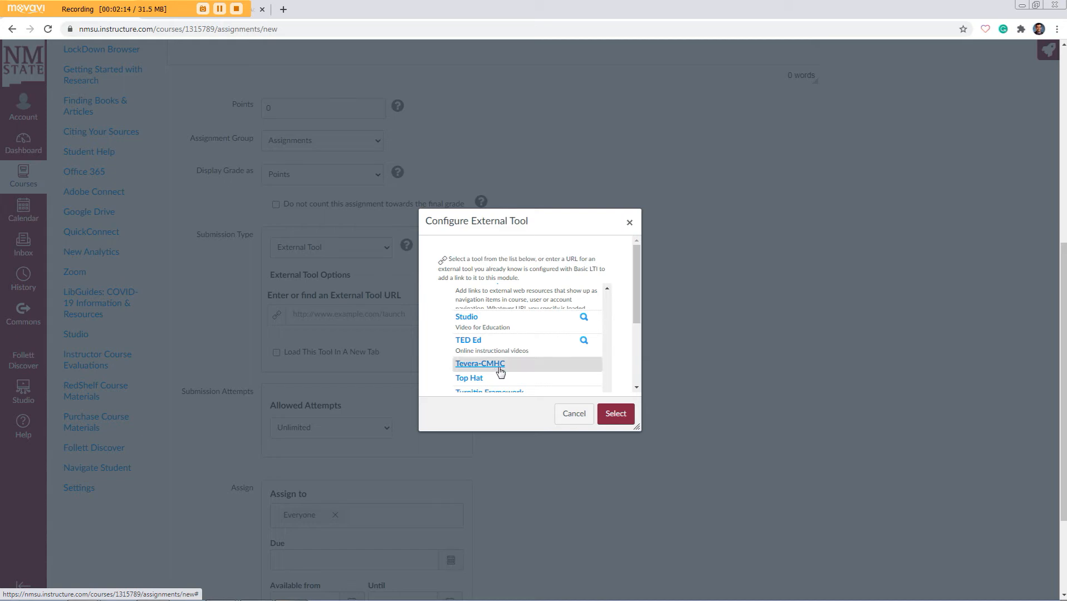
click(615, 415)
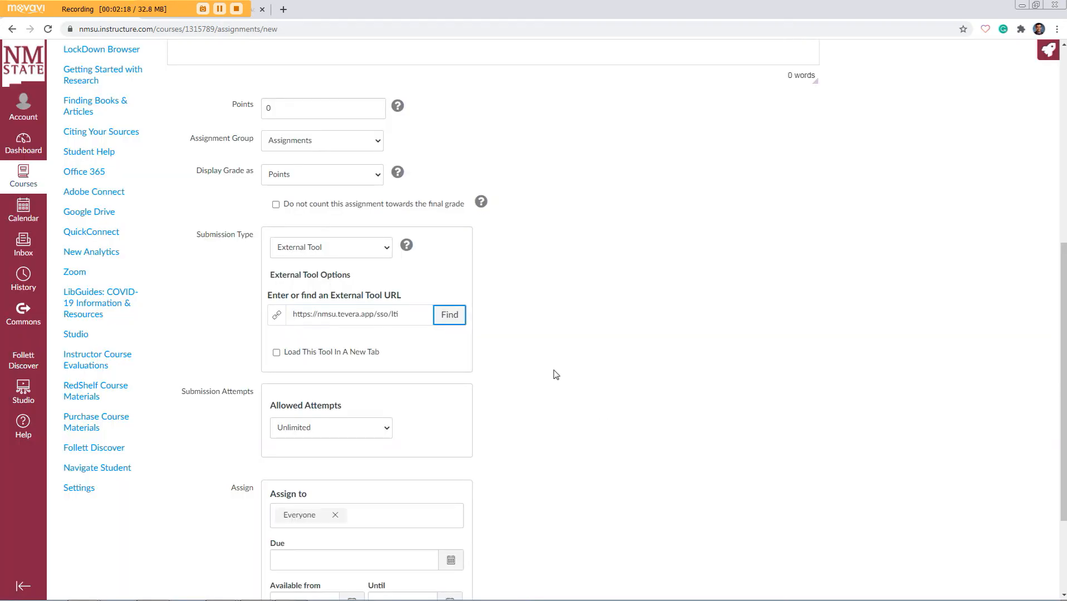
scroll(554, 374, down, 3)
click(746, 551)
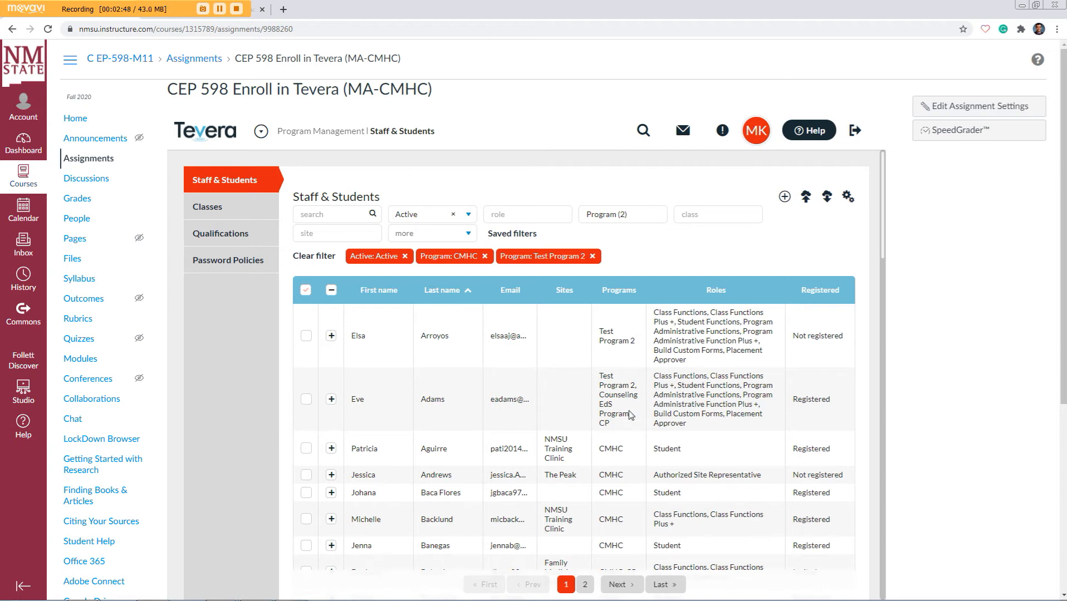
Step: Search the embedded Tevera classes for 598 and examine the M11 2020 Fall class entry
scroll(617, 446, down, 1)
scroll(616, 447, up, 1)
click(219, 214)
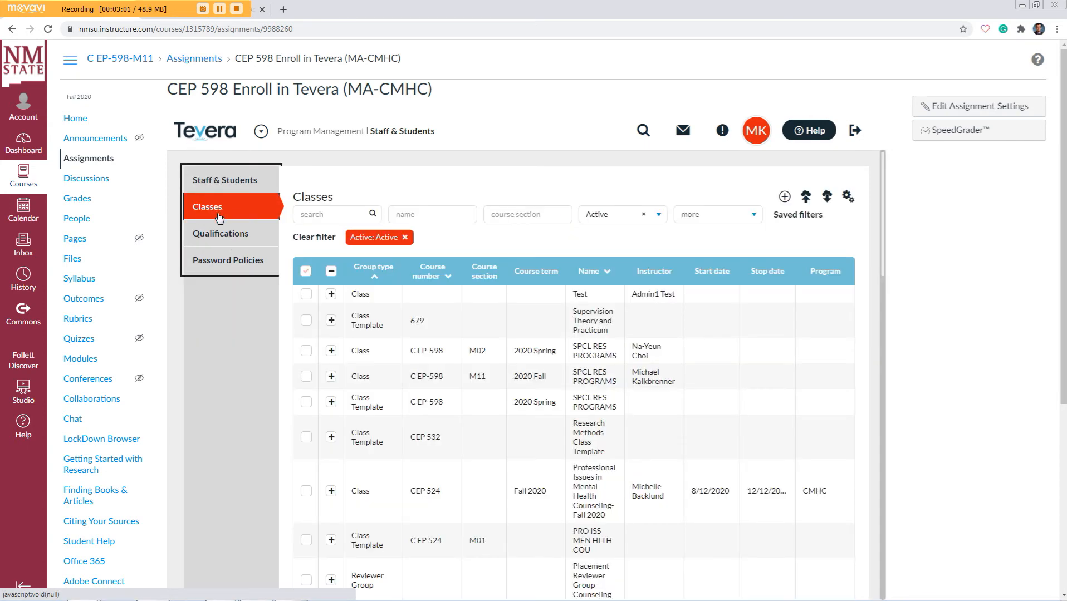
click(312, 216)
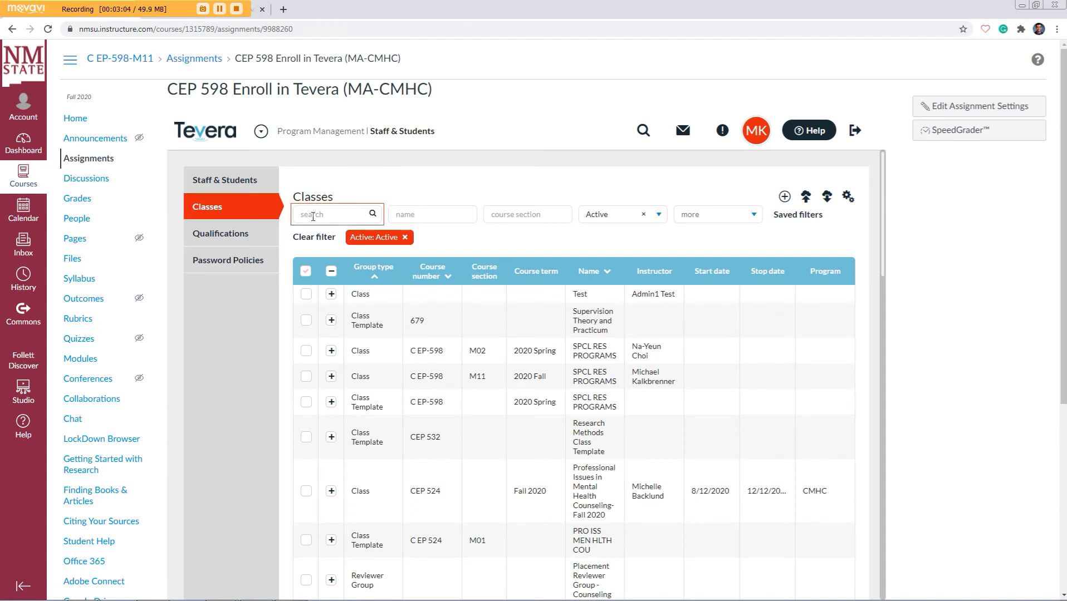
text(598)
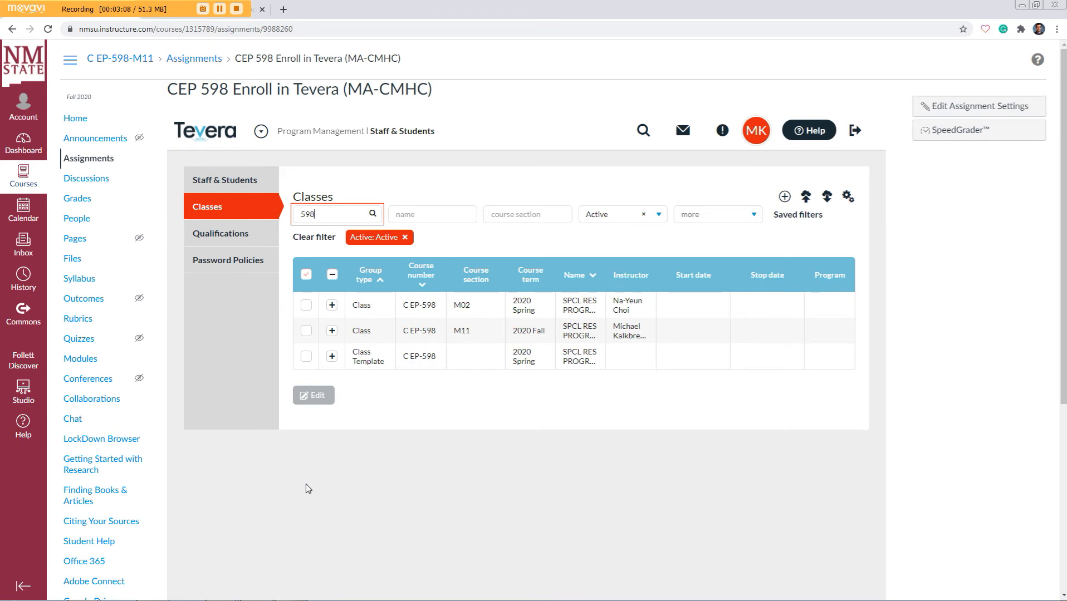
drag(358, 331, 643, 340)
click(631, 326)
Step: Switch to the Tevera knowledge base article "Adding an LTI Link in Canvas" and review its instructions for adding the external tool to a course
click(256, 16)
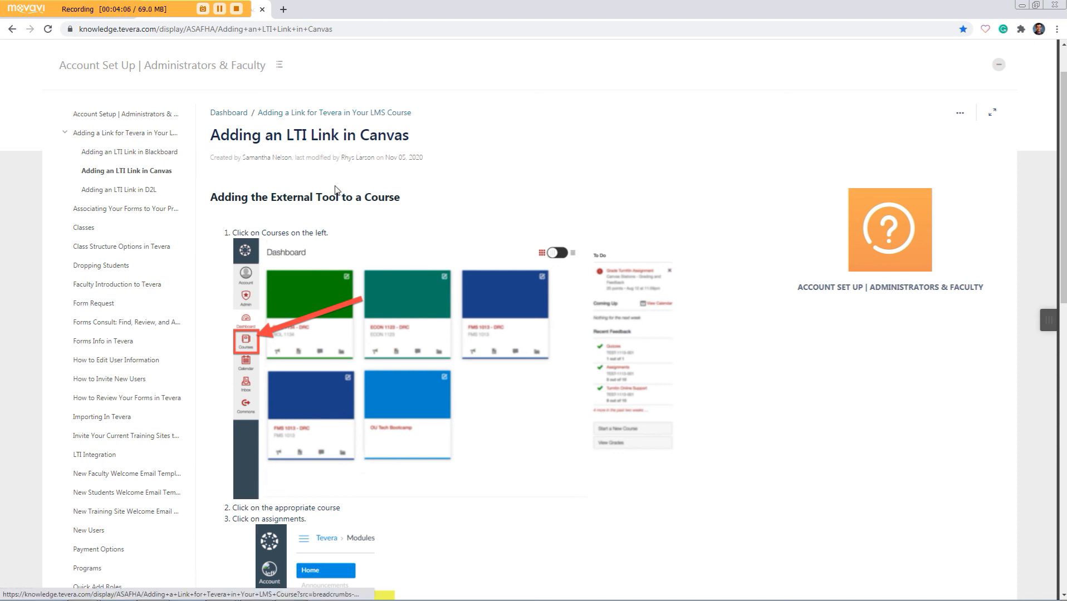
scroll(355, 210, down, 10)
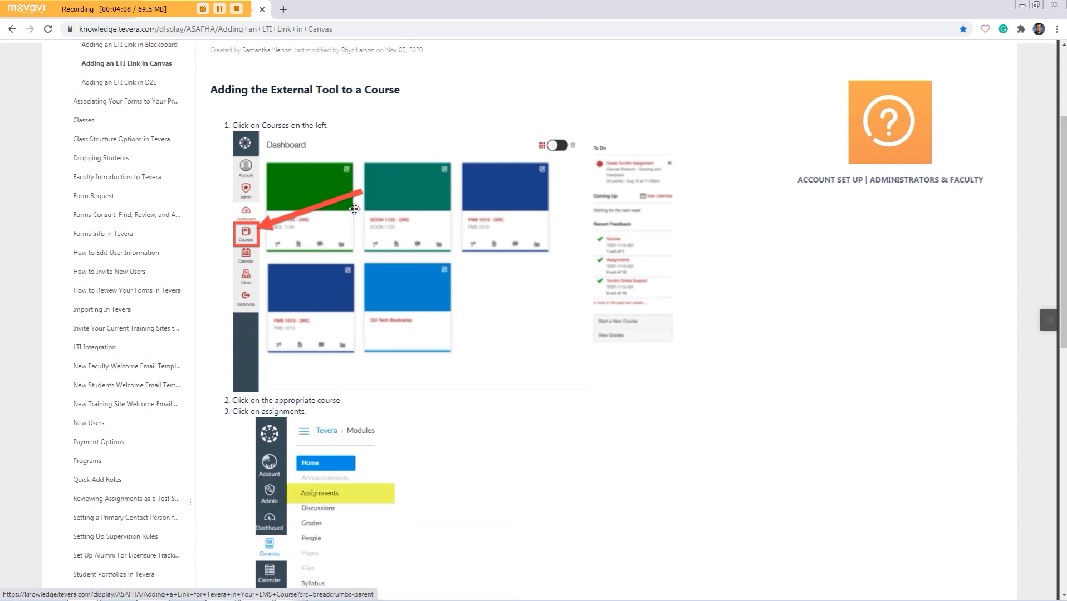
scroll(354, 210, up, 10)
scroll(408, 199, up, 1)
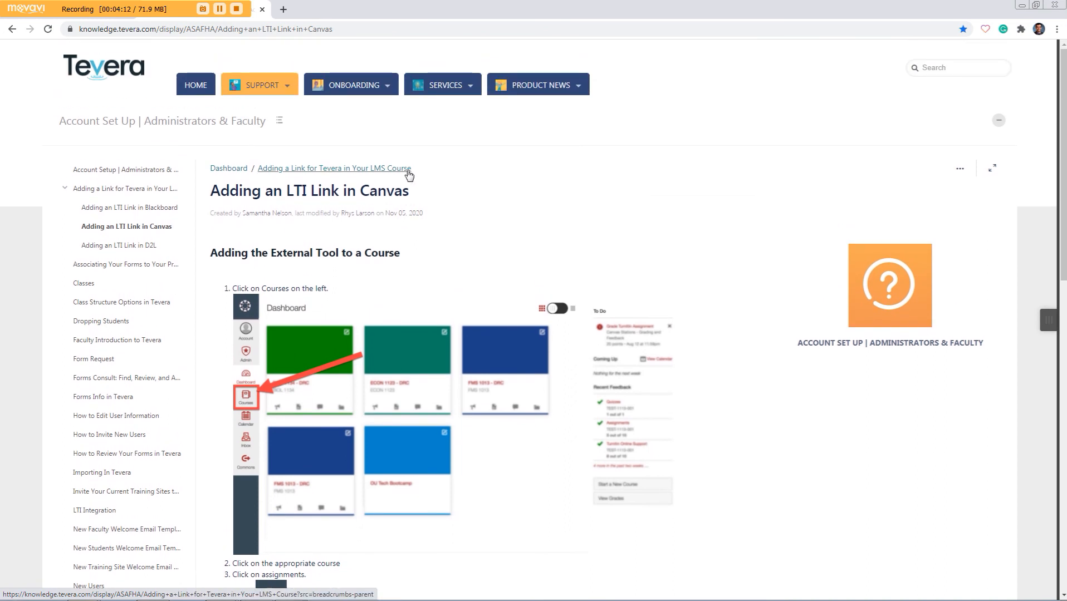